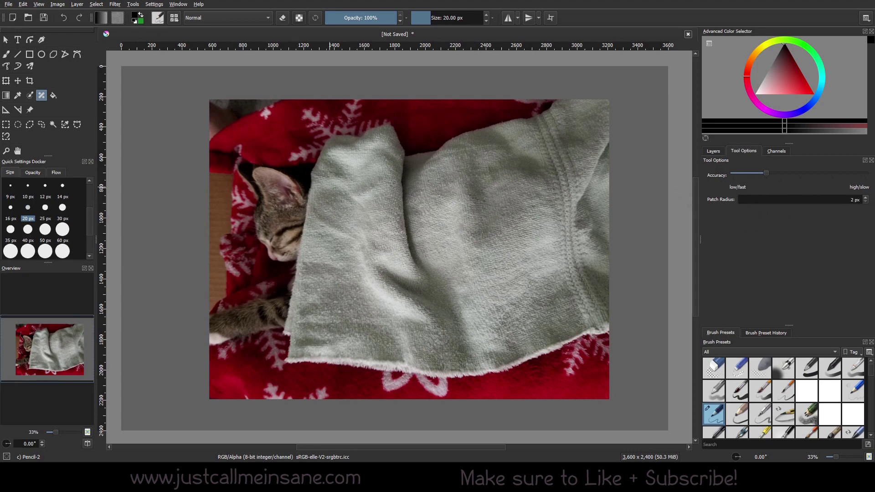
Zoom in on the snowflake near the kitten's ear and paint a Smart Patch stroke over it.
left_click_drag(393, 292, 374, 250)
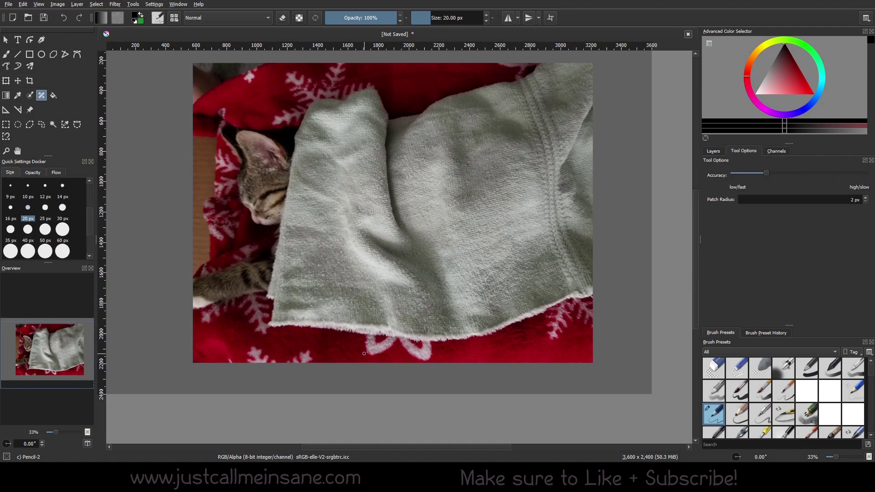
scroll(369, 357, "up", 2)
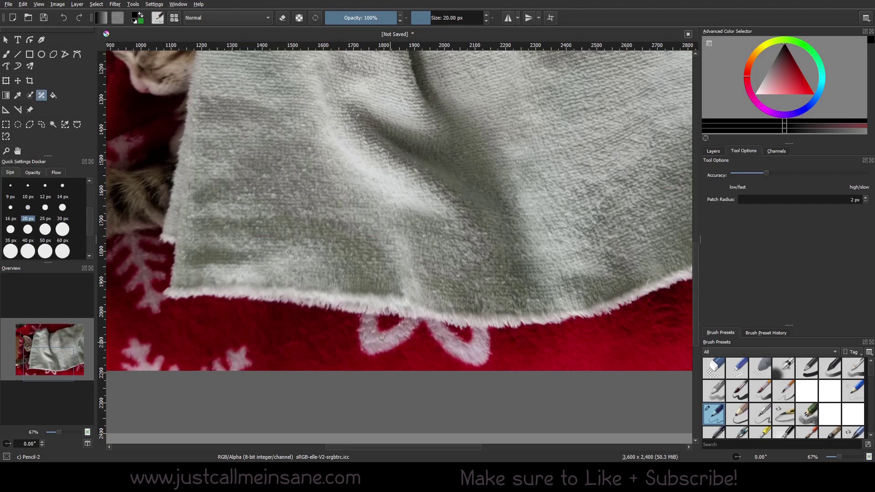
scroll(288, 293, "down", 3)
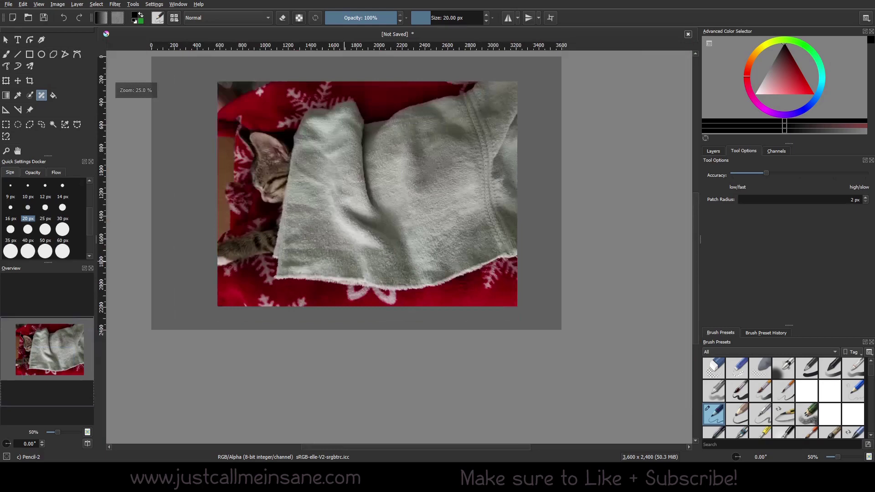
scroll(381, 280, "up", 1)
mouse_move(390, 262)
left_mouse_down()
mouse_move(378, 242)
mouse_move(386, 203)
left_mouse_up()
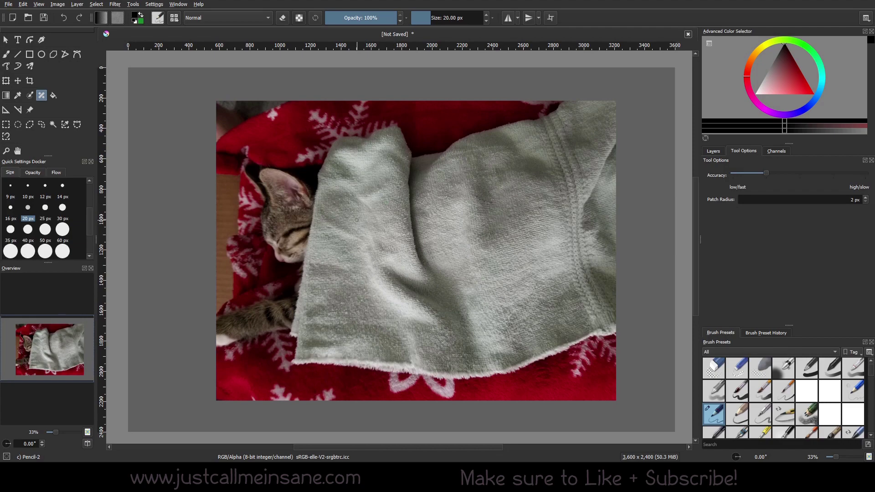
scroll(366, 159, "up", 3)
left_click_drag(366, 159, 428, 180)
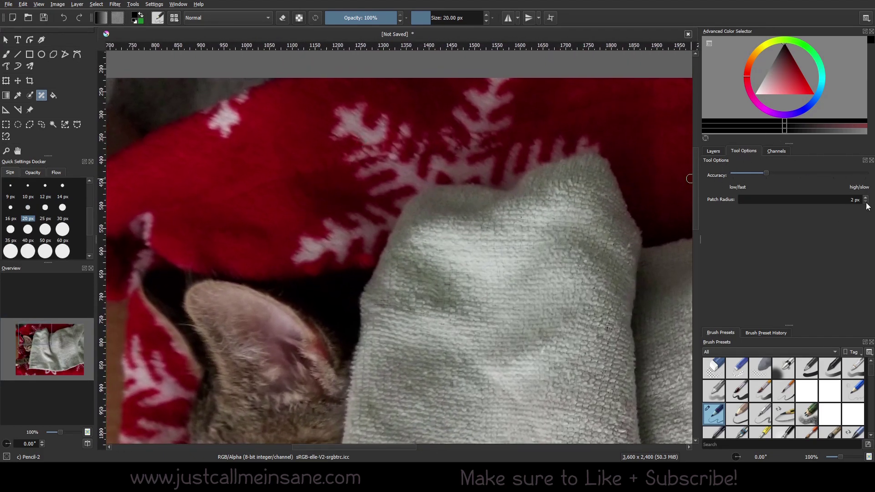
left_click(372, 133)
mouse_move(373, 133)
left_mouse_down()
mouse_move(404, 125)
mouse_move(330, 139)
mouse_move(323, 134)
mouse_move(380, 112)
mouse_move(324, 111)
mouse_move(422, 113)
mouse_move(410, 131)
mouse_move(350, 141)
mouse_move(399, 114)
left_mouse_up()
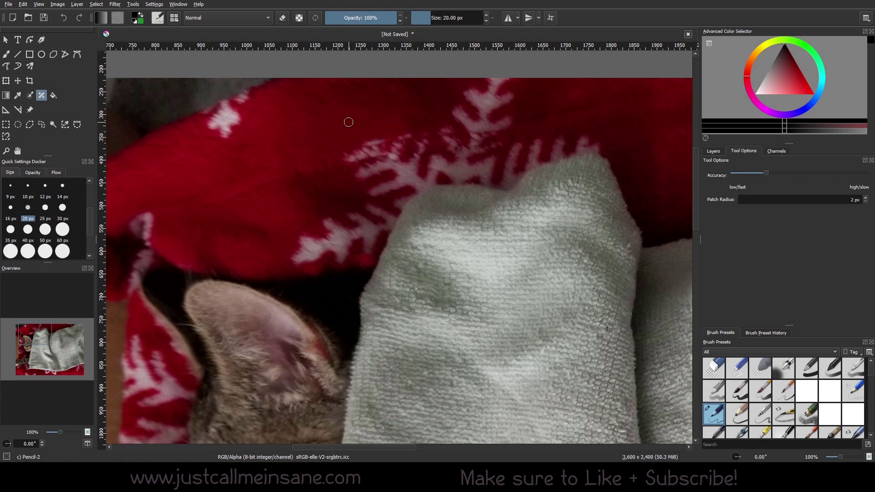
Undo and redo the patch to compare with the original, then zoom out.
left_click_drag(414, 131, 401, 143)
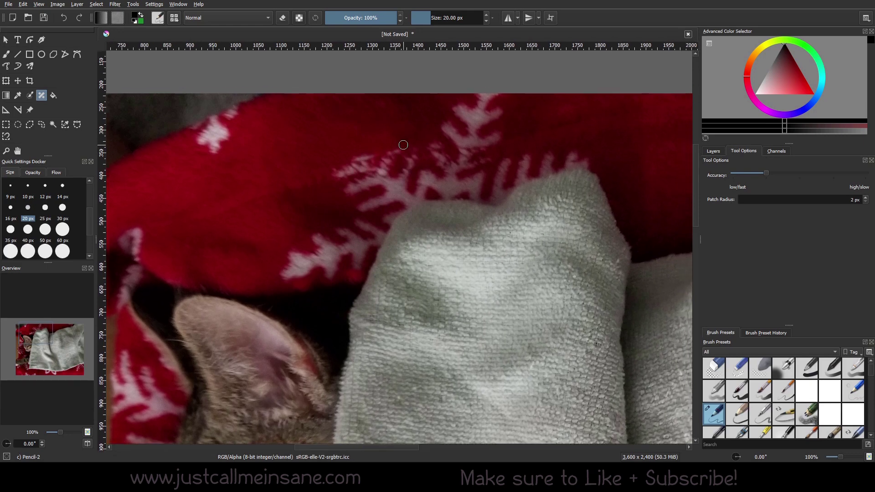
key("ctrl+z")
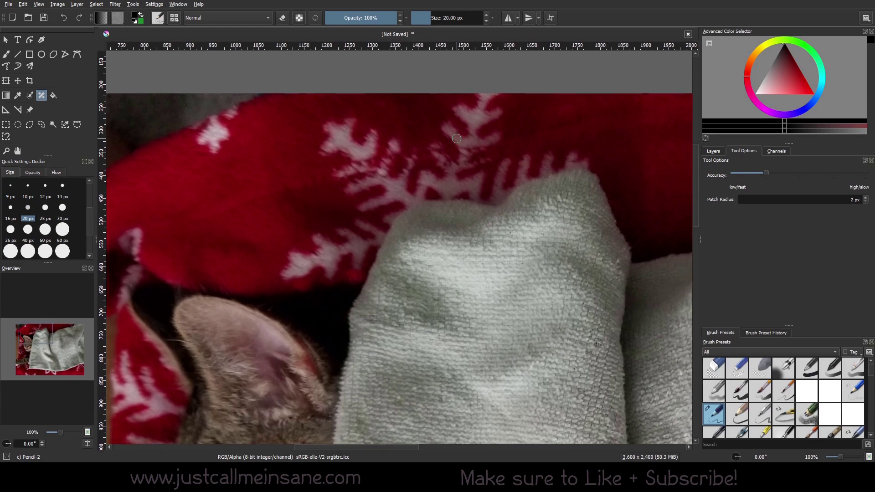
left_click(75, 20)
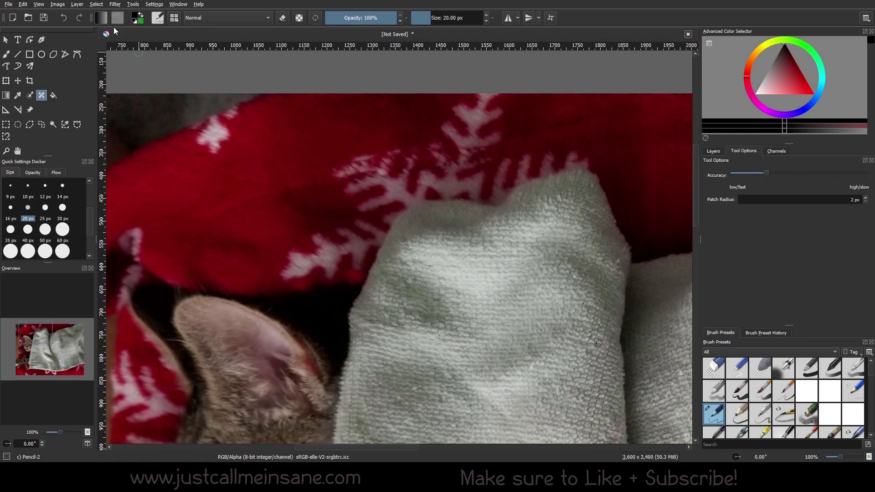
key("minus")
key("minus")
key("minus")
key("minus")
key("minus")
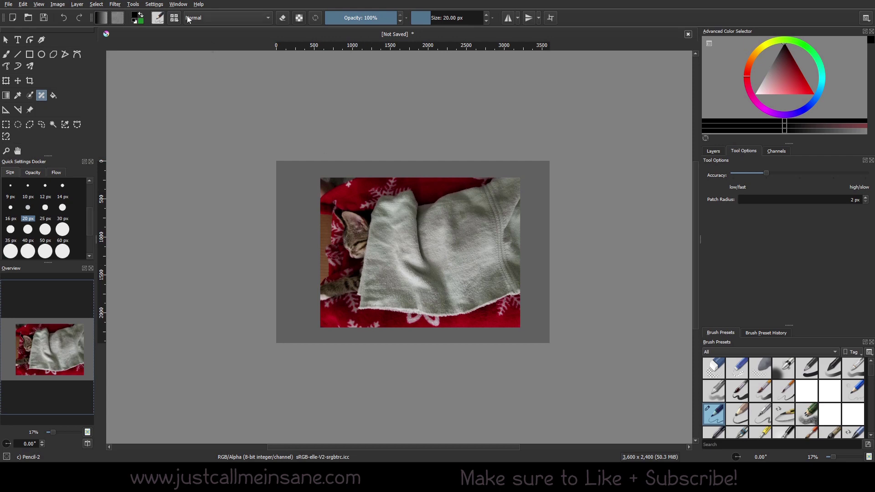
Undo the last small patch and raise the Smart Patch radius to 8 px.
left_click(63, 18)
left_click(865, 198)
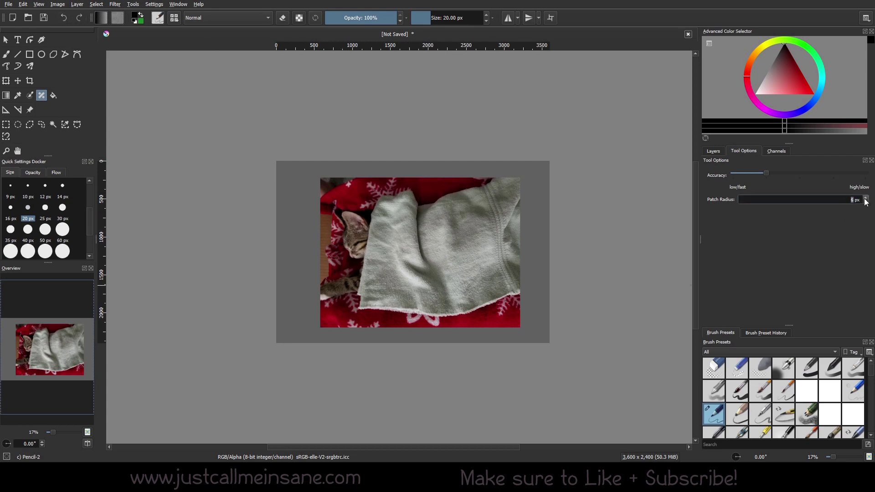
left_click(865, 198)
left_click(866, 198)
Zoom in and smart-patch over the snowflake's arm on the red blanket.
scroll(368, 188, "up", 7)
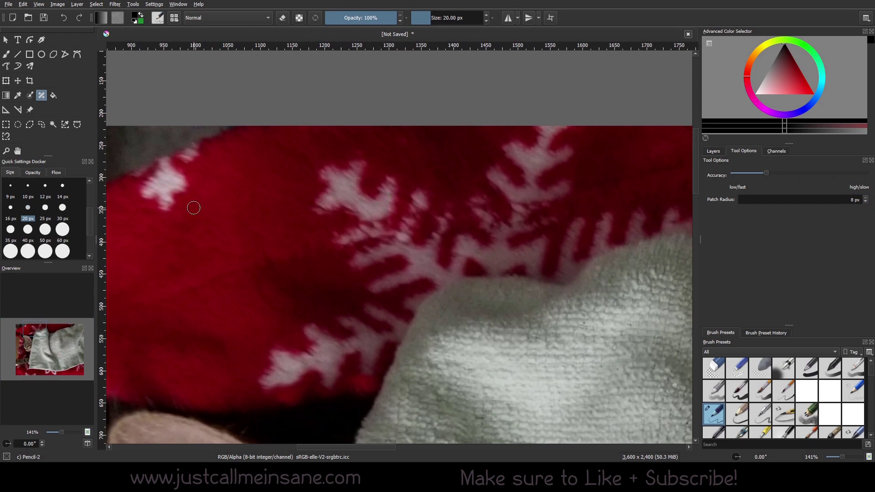
left_click(362, 192)
mouse_move(354, 208)
left_mouse_down()
mouse_move(412, 199)
mouse_move(331, 213)
mouse_move(401, 185)
mouse_move(361, 183)
mouse_move(362, 169)
mouse_move(330, 184)
mouse_move(326, 168)
mouse_move(362, 160)
mouse_move(312, 173)
mouse_move(320, 213)
mouse_move(360, 219)
mouse_move(426, 191)
mouse_move(387, 178)
left_mouse_up()
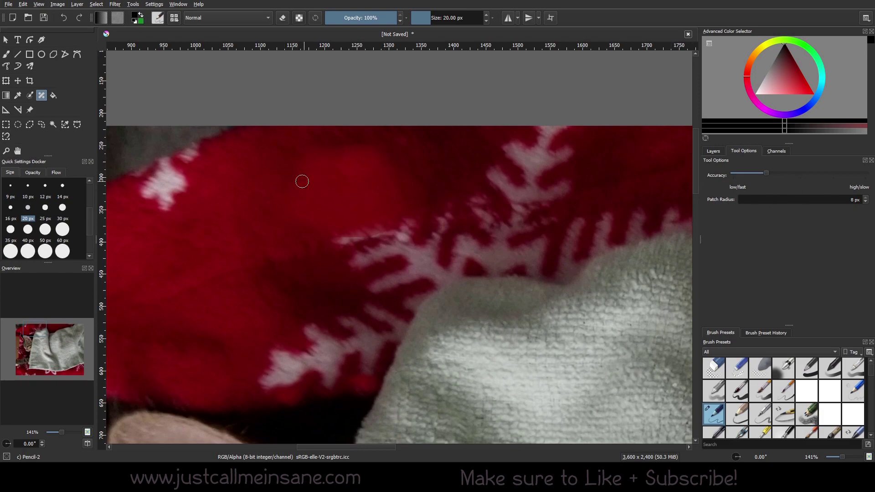
scroll(302, 182, "down", 4)
Set patch accuracy to nearly the highest and patch the rest of the snowflake.
scroll(377, 243, "up", 2)
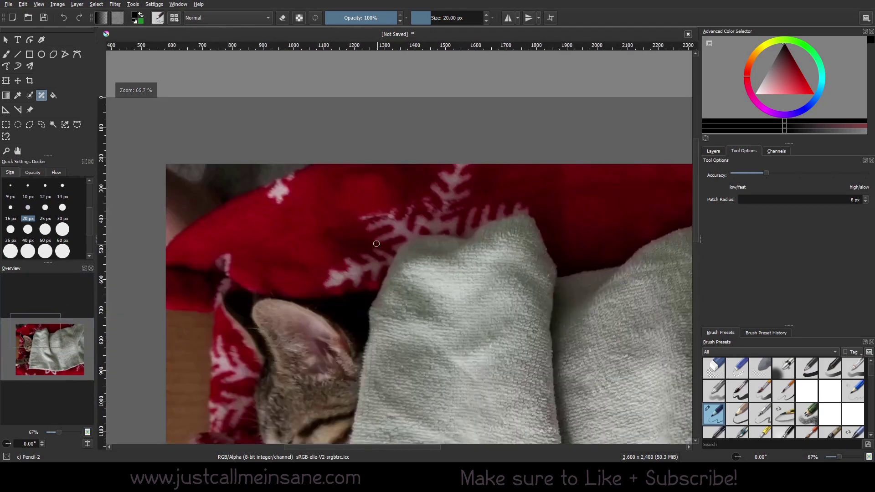
scroll(332, 213, "up", 2)
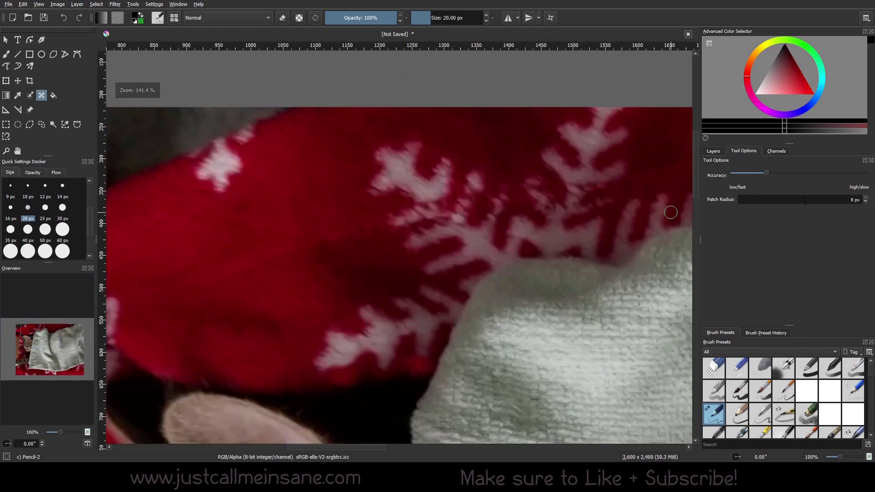
left_click_drag(830, 173, 853, 171)
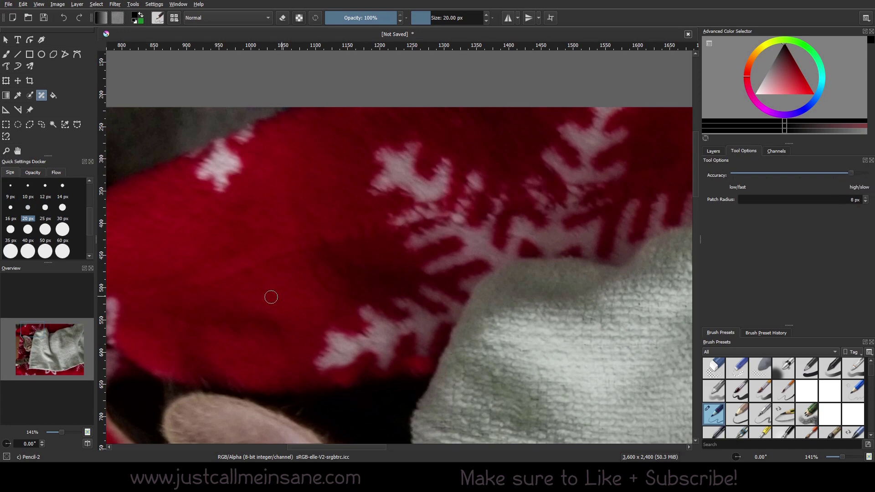
mouse_move(387, 189)
left_mouse_down()
mouse_move(443, 180)
mouse_move(459, 165)
mouse_move(392, 190)
mouse_move(378, 189)
mouse_move(413, 170)
mouse_move(367, 180)
mouse_move(418, 159)
mouse_move(388, 161)
mouse_move(406, 164)
left_mouse_up()
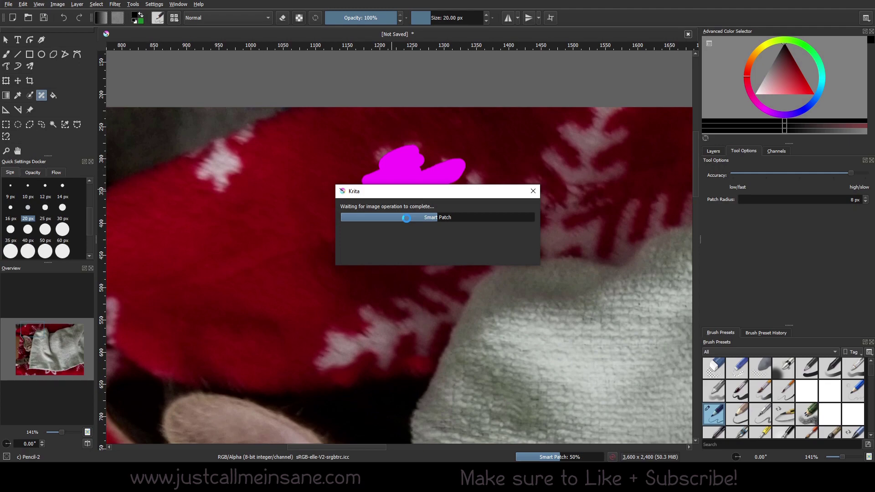
Paint another Smart Patch stroke over the snowflake pattern on the red blanket near the top.
scroll(392, 189, "down", 3)
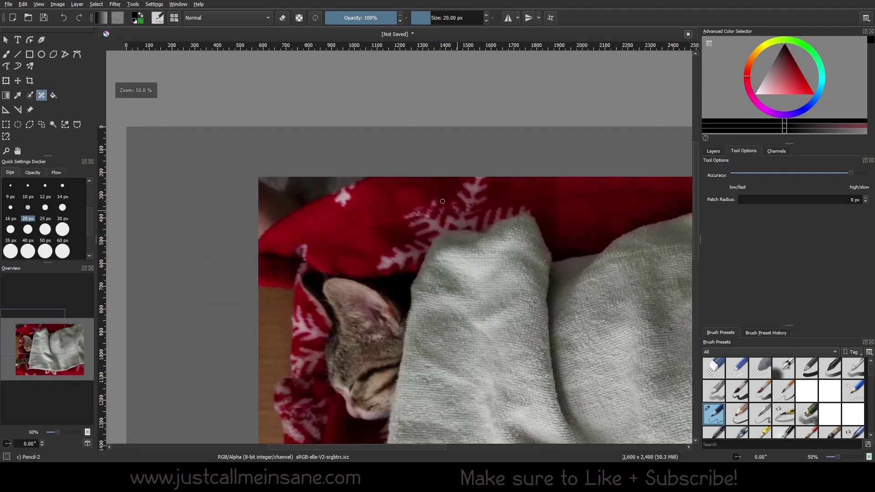
scroll(383, 193, "up", 2)
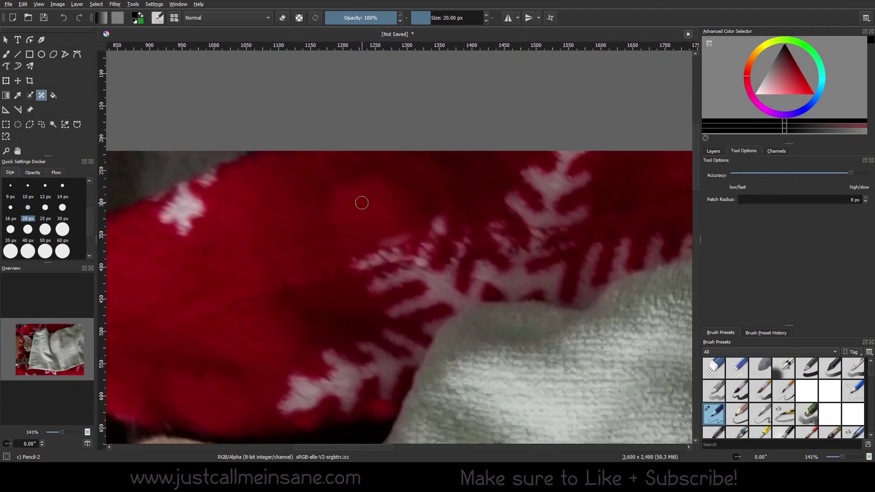
scroll(382, 208, "down", 3)
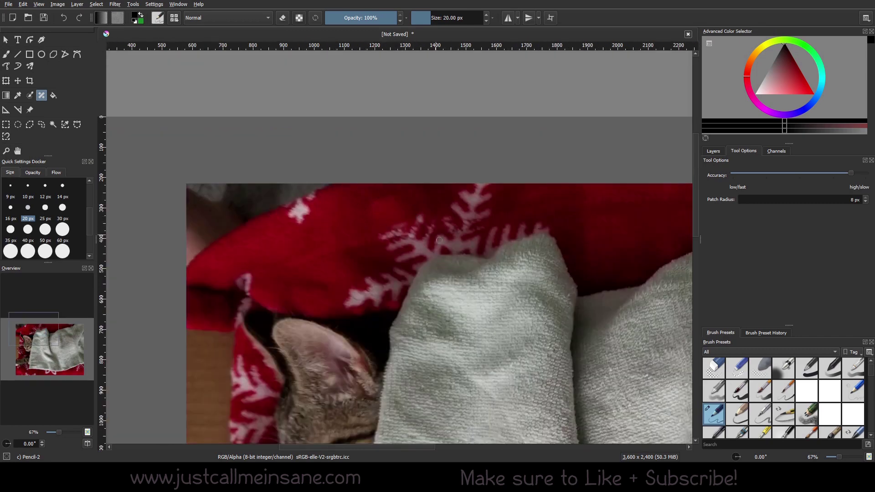
scroll(386, 226, "down", 2)
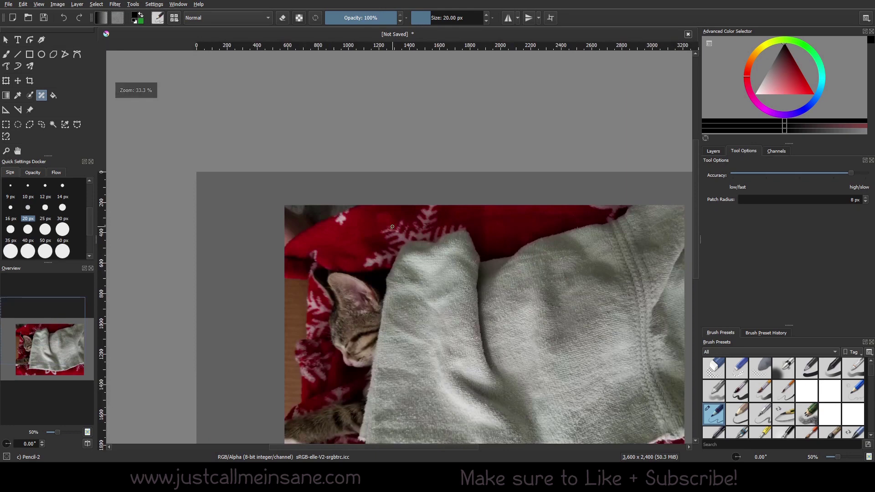
scroll(355, 192, "up", 3)
mouse_move(410, 260)
left_mouse_down()
mouse_move(431, 267)
mouse_move(420, 256)
mouse_move(416, 283)
mouse_move(468, 268)
left_mouse_up()
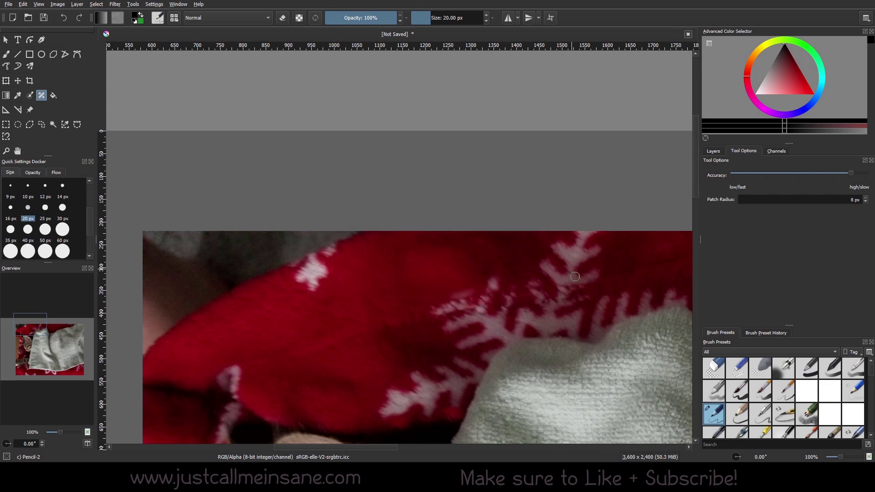
scroll(450, 257, "down", 2)
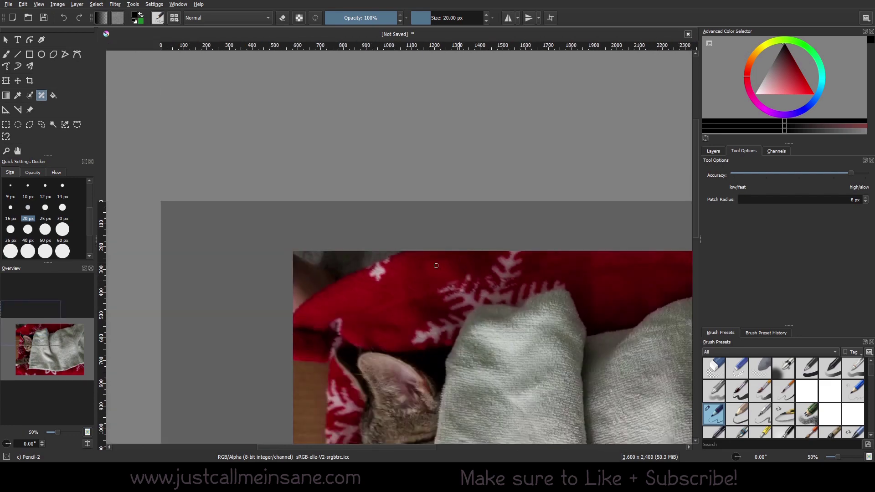
scroll(436, 266, "down", 1)
scroll(449, 255, "up", 2)
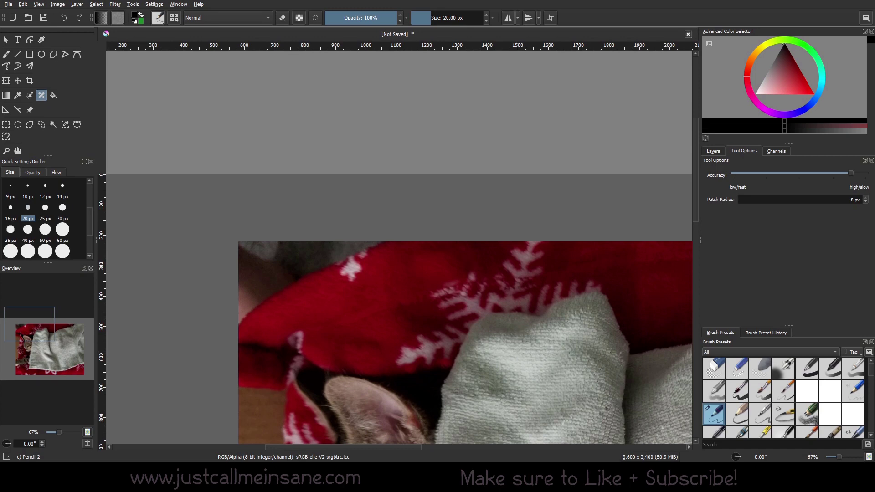
Enlarge the patch brush to 81.26 px and patch the snowflake beside the towel's lower-right corner.
mouse_move(463, 284)
left_mouse_down()
mouse_move(451, 270)
mouse_move(449, 280)
left_mouse_up()
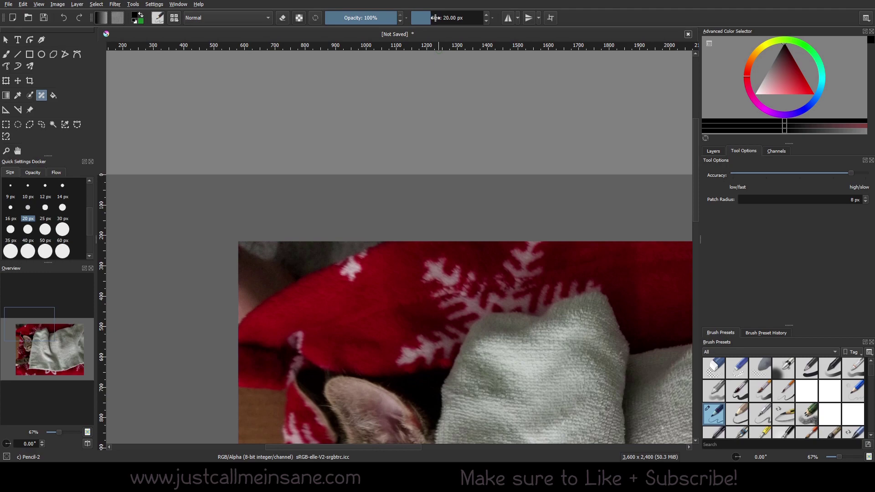
mouse_move(432, 19)
left_mouse_down()
mouse_move(455, 20)
mouse_move(441, 19)
left_mouse_up()
scroll(481, 276, "down", 8)
scroll(481, 276, "right", 6)
scroll(504, 285, "down", 5)
scroll(504, 285, "right", 8)
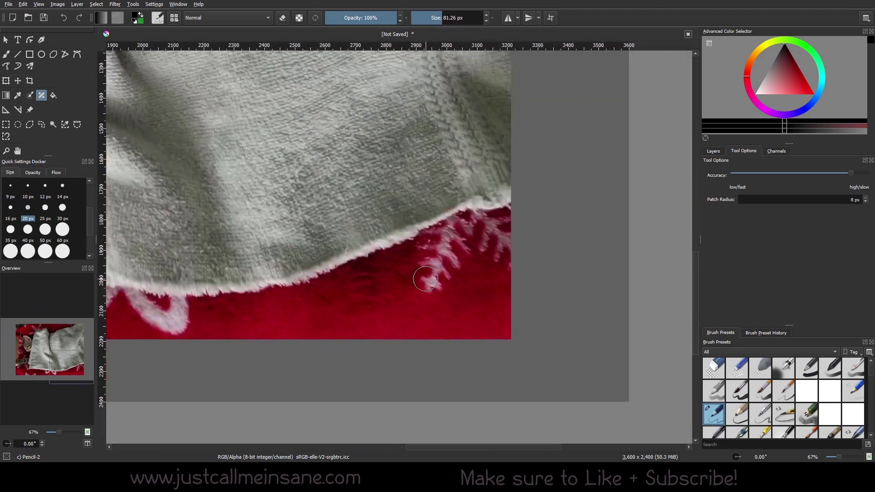
mouse_move(433, 291)
left_mouse_down()
mouse_move(454, 272)
mouse_move(415, 272)
mouse_move(433, 279)
left_mouse_up()
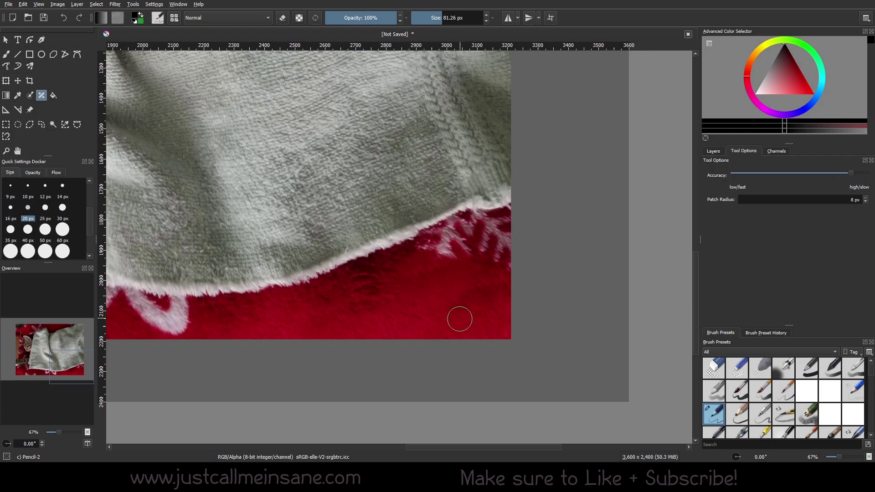
Zoom to 67% and recentre the view on the towel edge.
scroll(454, 306, "down", 3)
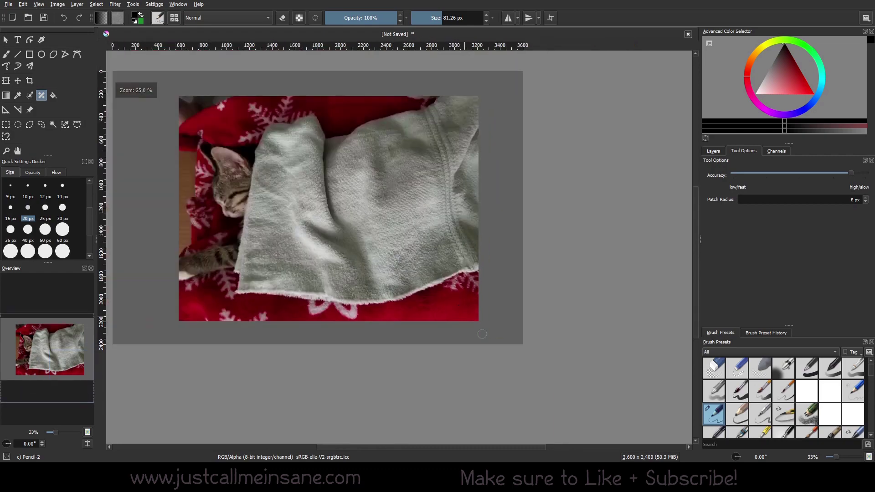
scroll(549, 336, "up", 1)
scroll(530, 347, "up", 1)
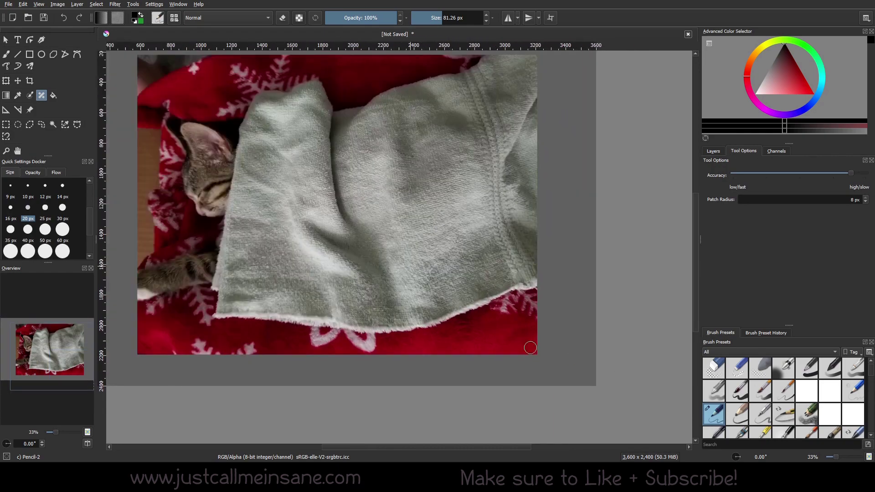
scroll(509, 332, "down", 1)
scroll(509, 332, "down", 1)
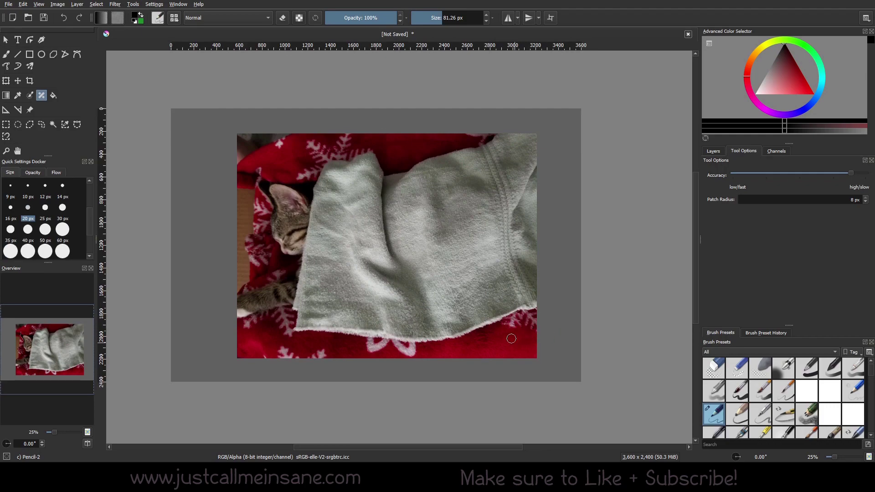
left_click_drag(347, 150, 376, 180)
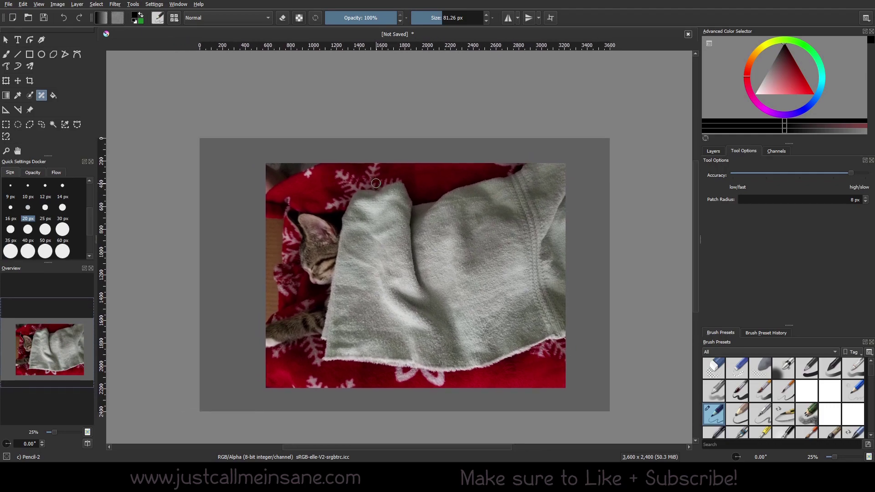
scroll(403, 261, "up", 3)
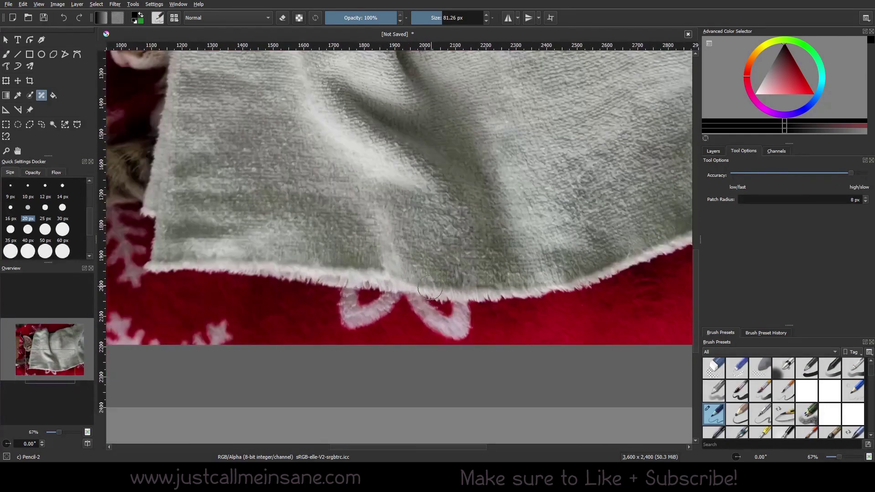
Smart-patch the snowflake below the towel's bottom edge and along the edge, then zoom to 100%.
left_click_drag(338, 314, 474, 324)
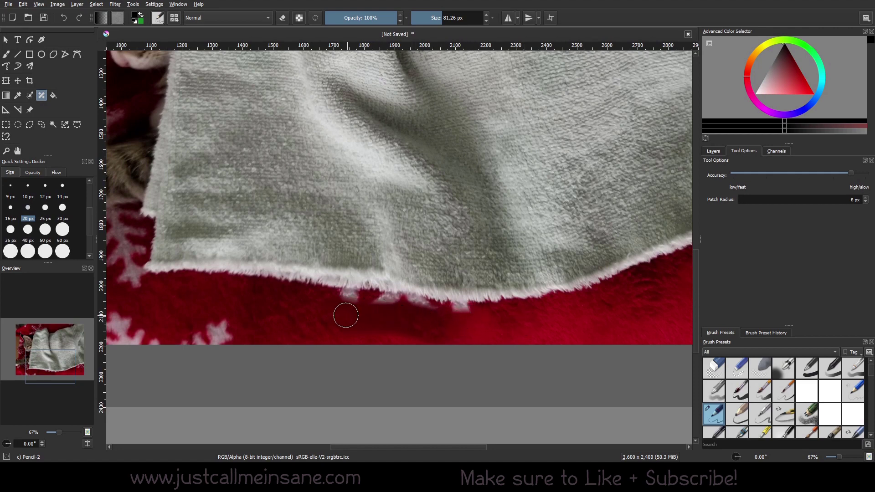
left_click_drag(339, 304, 400, 296)
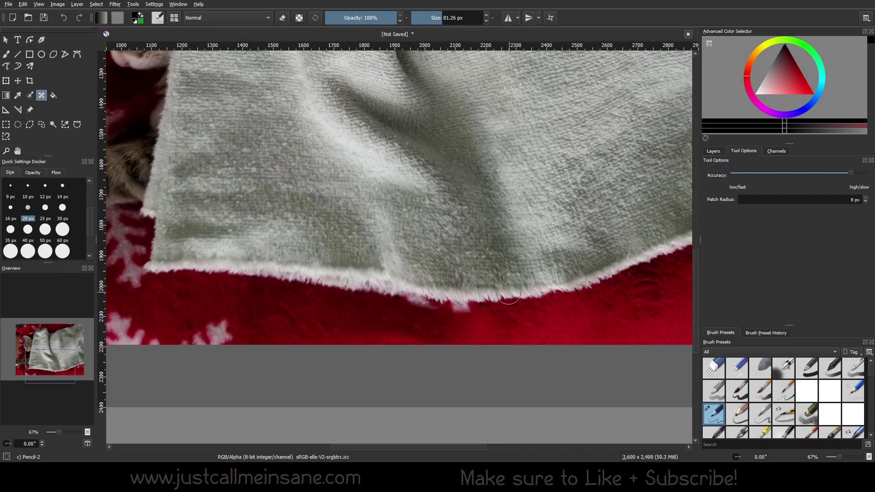
scroll(378, 326, "down", 1)
scroll(387, 324, "down", 3)
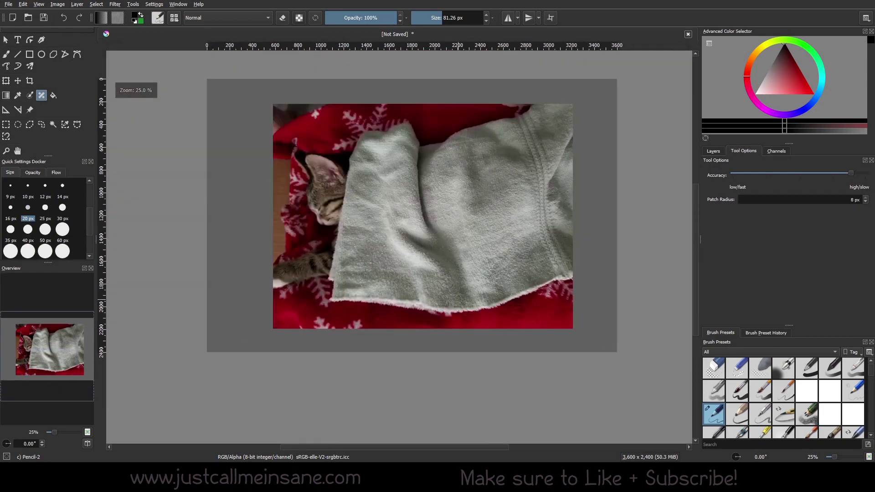
scroll(424, 320, "up", 5)
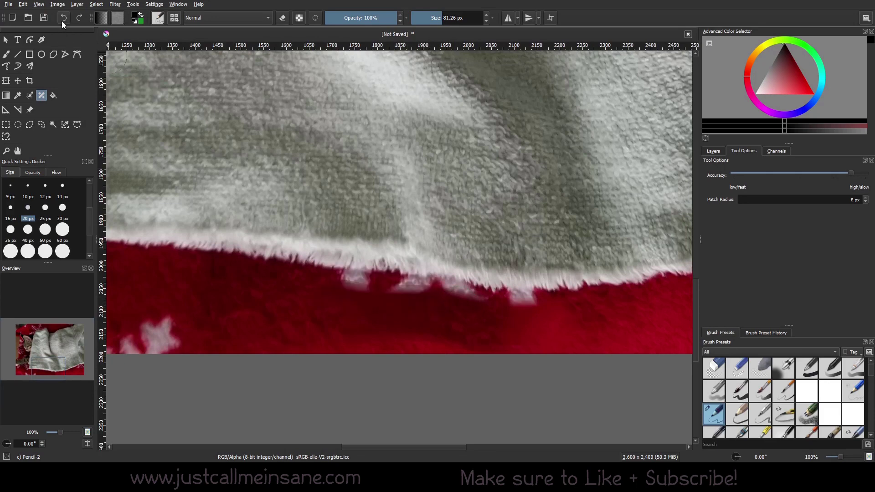
Redo the towel-edge patch and lower the Smart Patch accuracy.
left_click(80, 20)
left_click(742, 174)
left_click_drag(742, 174, 759, 174)
Repatch the leftover white bits along the towel's bottom edge, redo, and zoom out to 33%.
left_click_drag(343, 286, 432, 288)
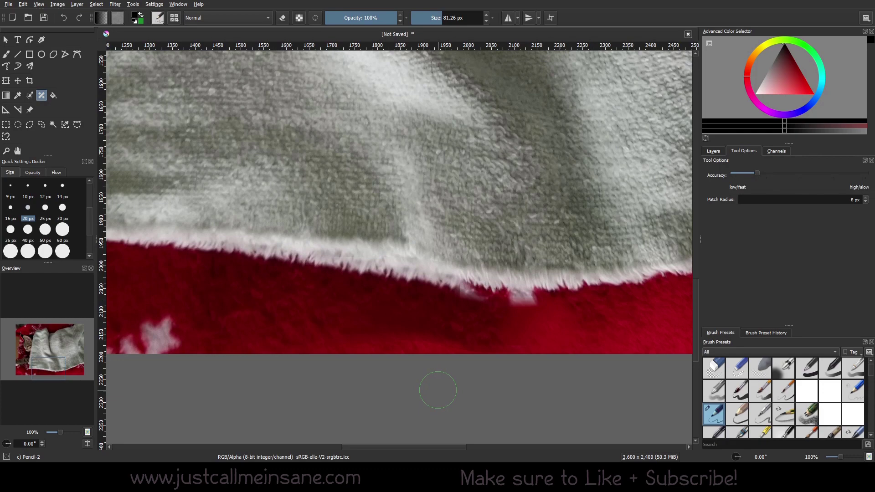
left_click(78, 18)
scroll(349, 289, "up", 1)
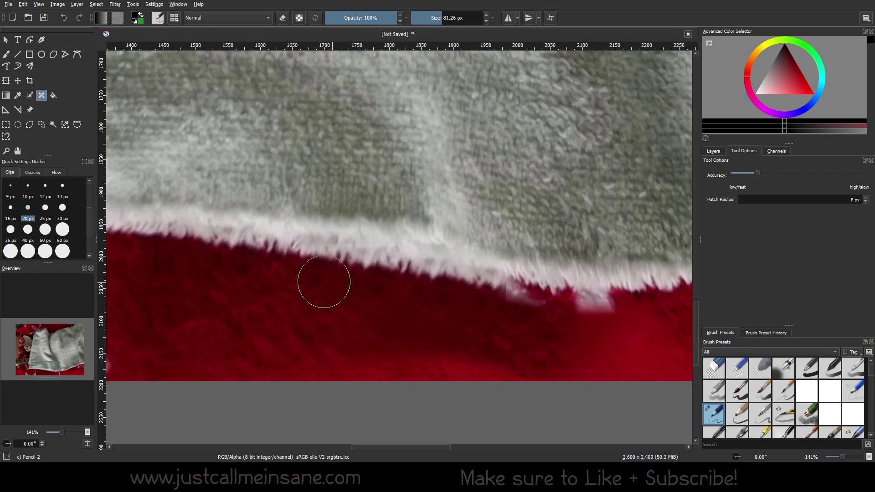
scroll(361, 273, "down", 2)
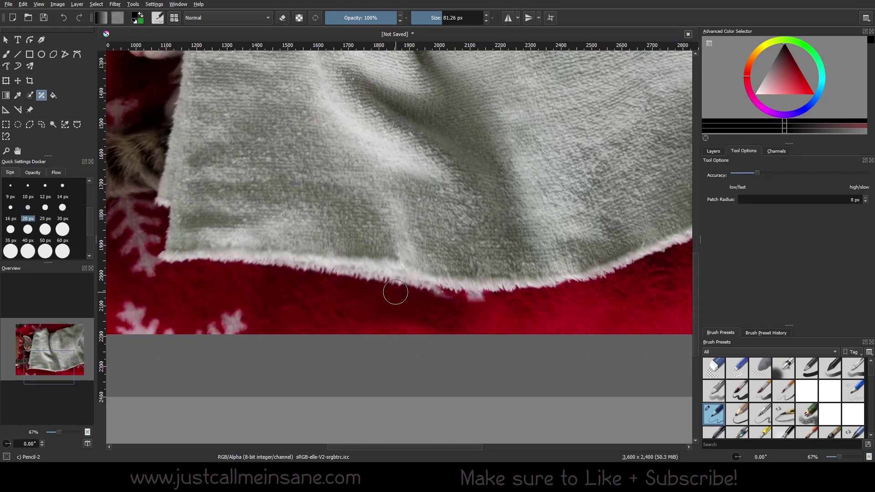
scroll(396, 293, "up", 2)
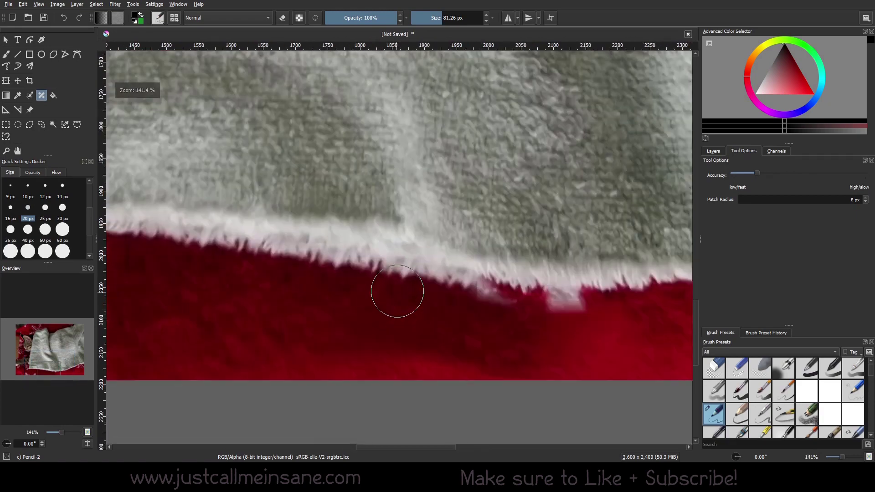
scroll(395, 292, "down", 3)
scroll(446, 287, "down", 1)
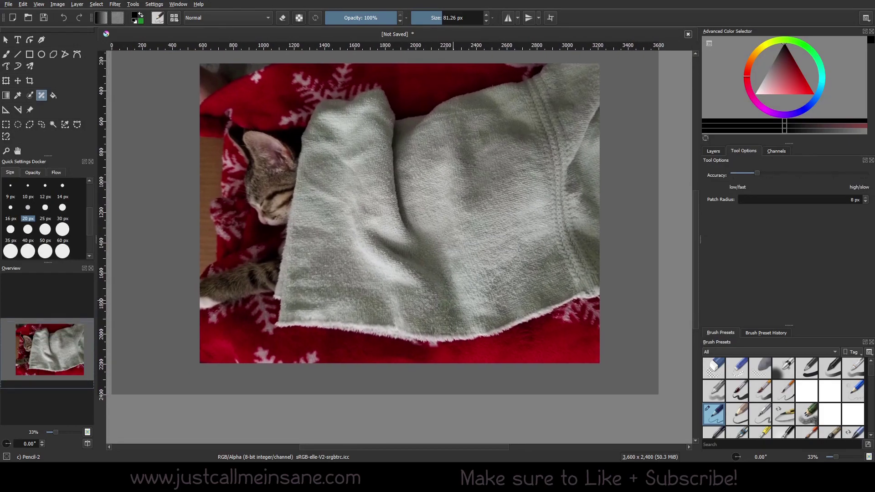
scroll(471, 354, "up", 1)
left_click_drag(471, 354, 338, 326)
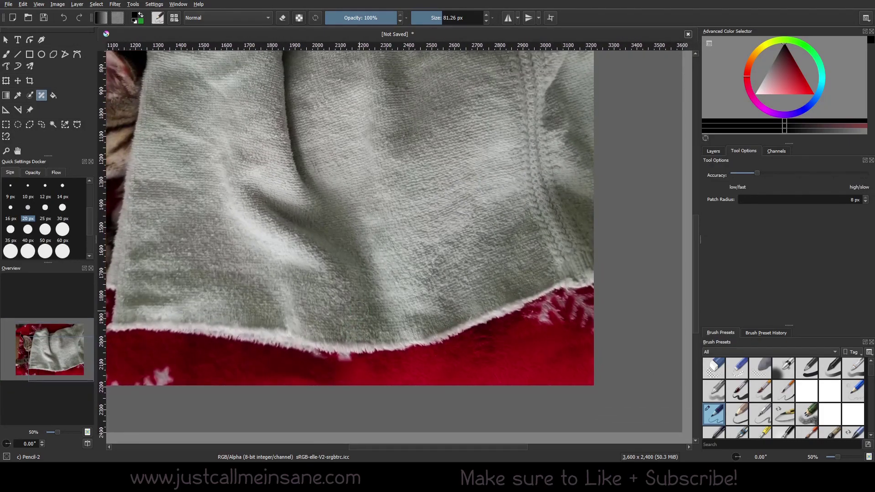
scroll(334, 277, "down", 1)
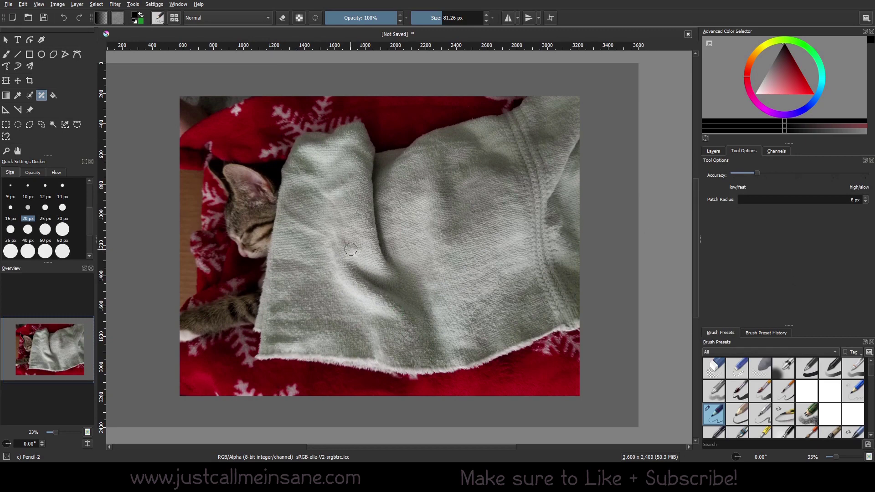
left_click_drag(305, 142, 345, 197)
scroll(345, 197, "up", 1)
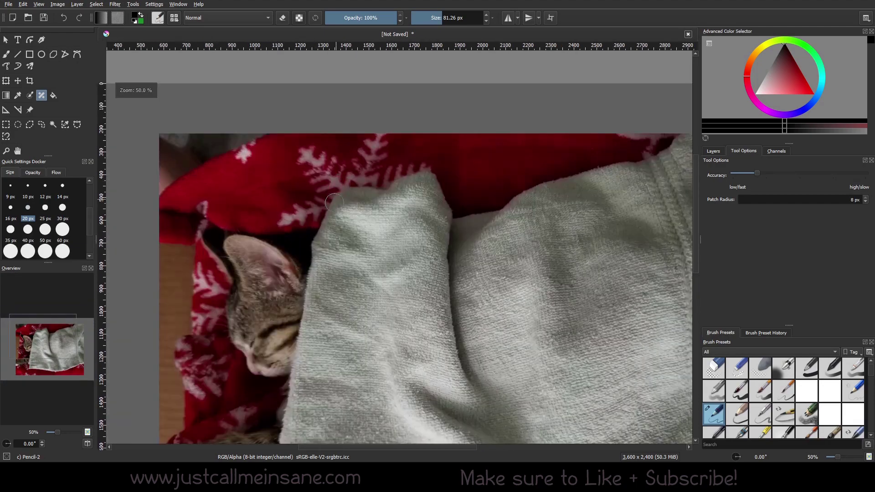
scroll(344, 254, "down", 1)
left_click_drag(450, 246, 453, 232)
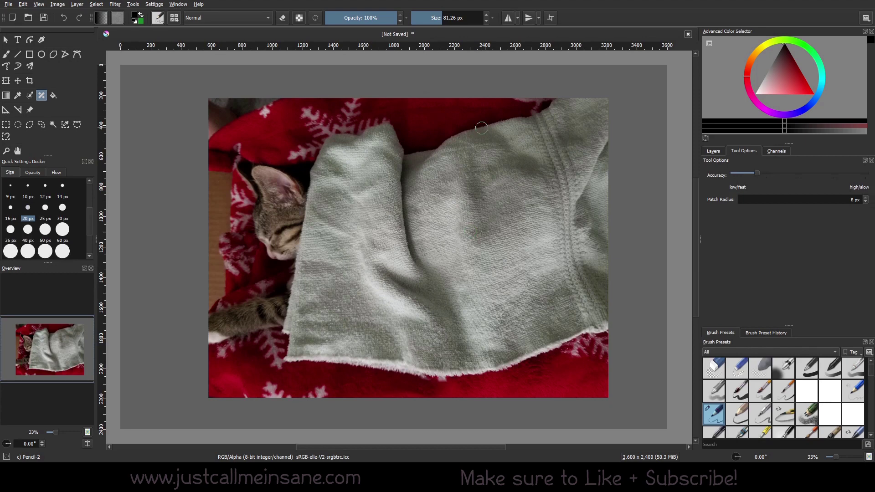
scroll(404, 143, "down", 1)
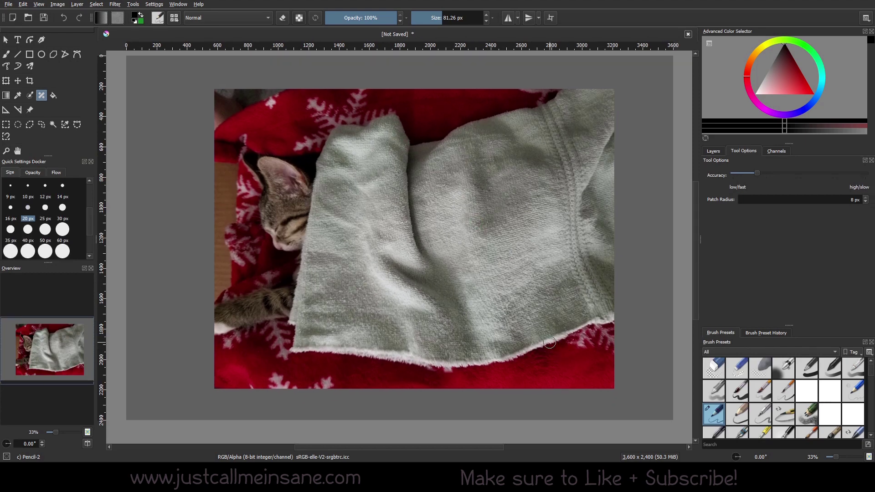